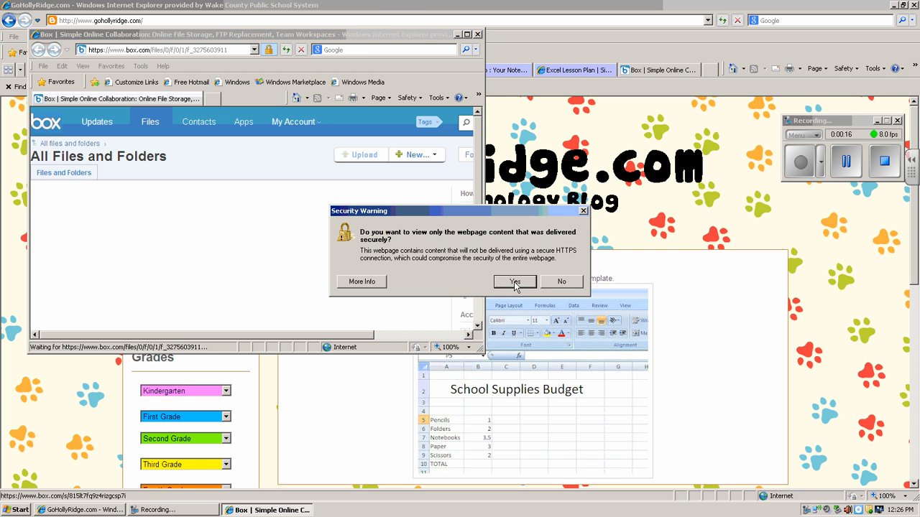
Step: Download School Budget Sheet.xlsx from Box to the H: drive and open it in a maximized Excel window
left_click(515, 282)
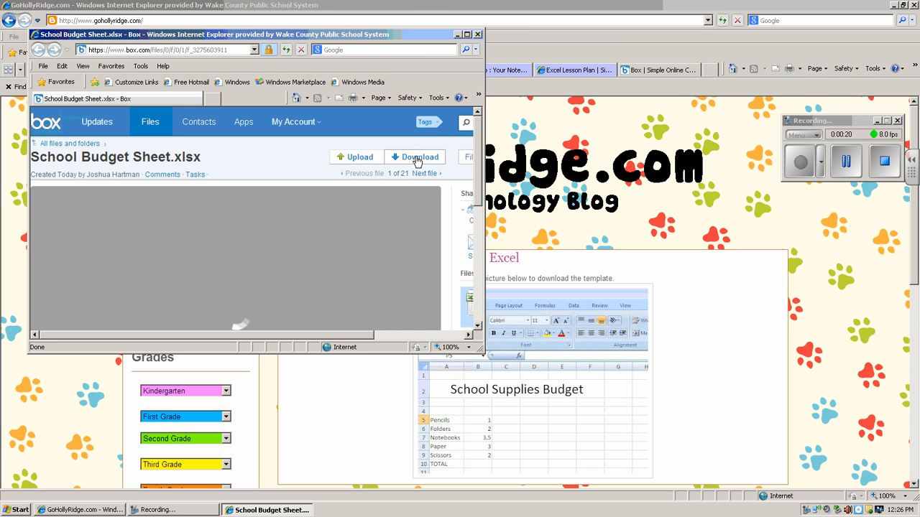
left_click(417, 158)
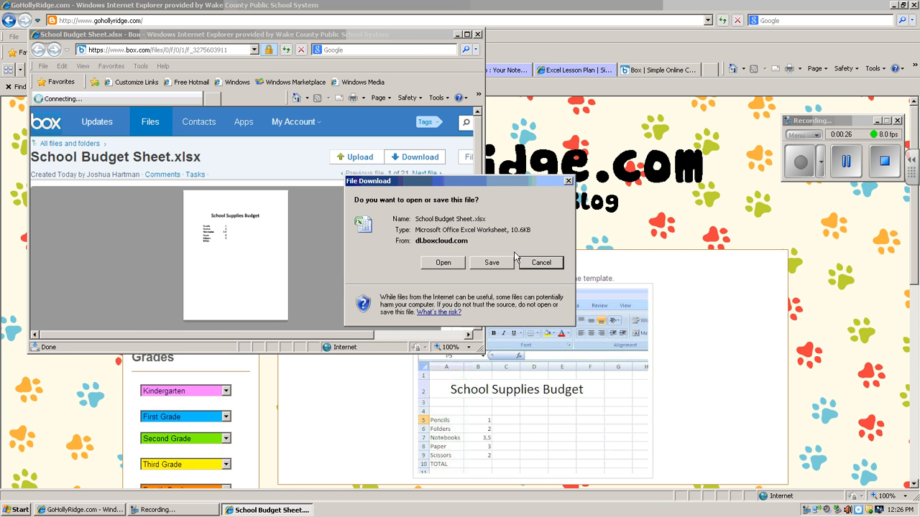
left_click(493, 263)
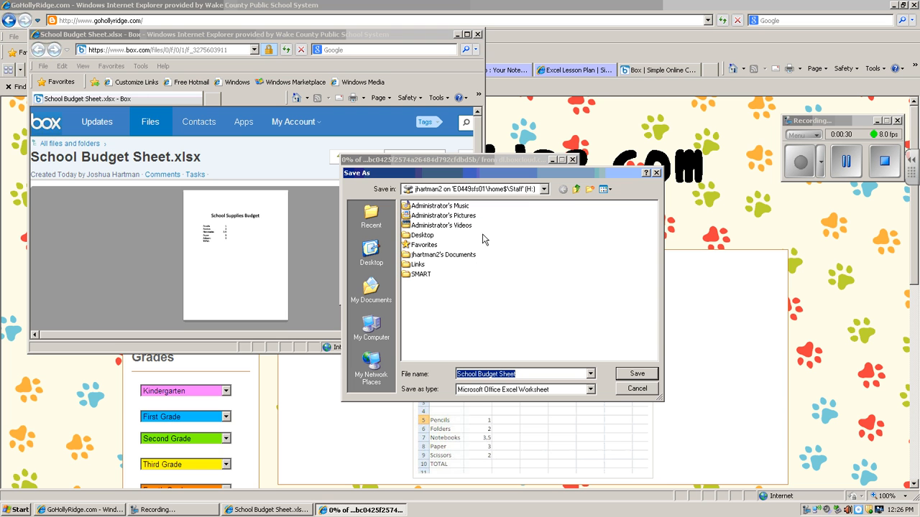
left_click(544, 192)
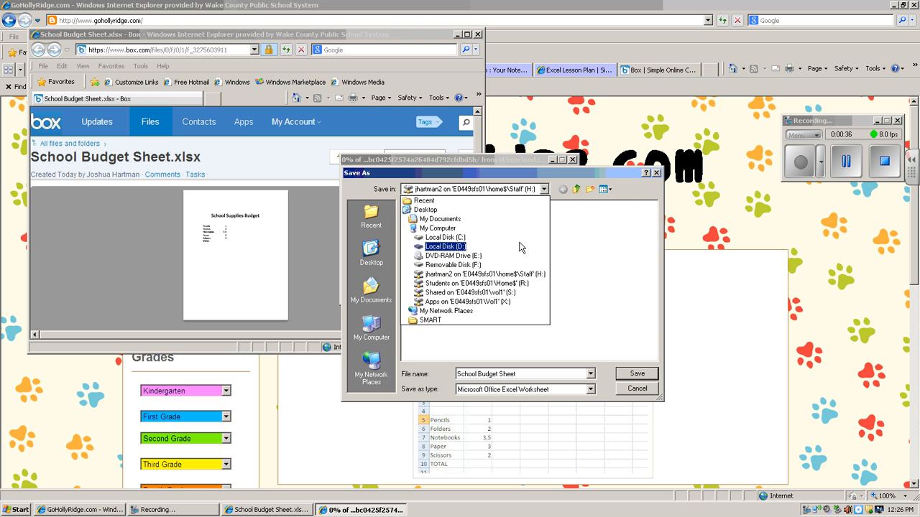
left_click(510, 278)
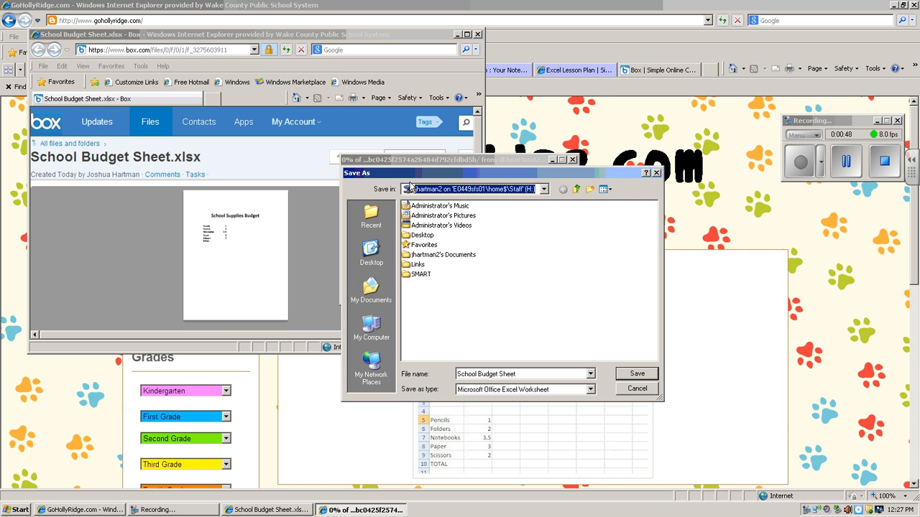
left_click(644, 377)
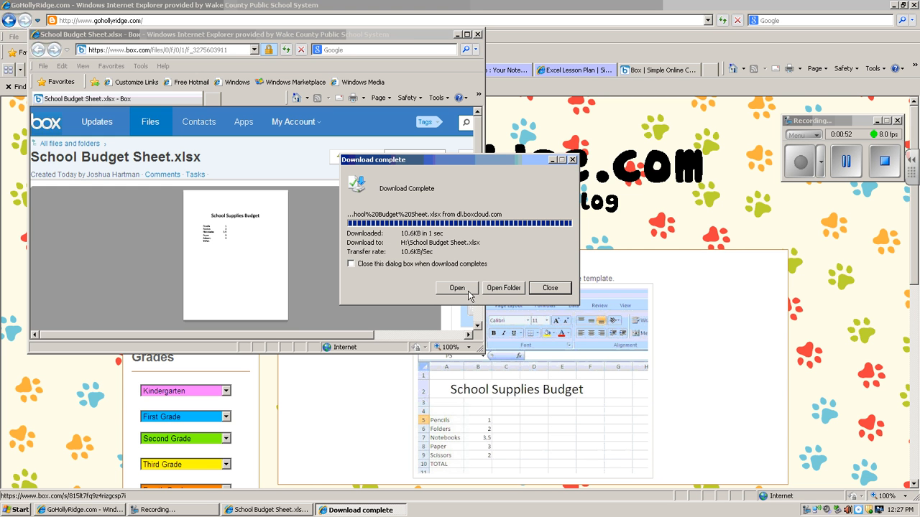
left_click(467, 293)
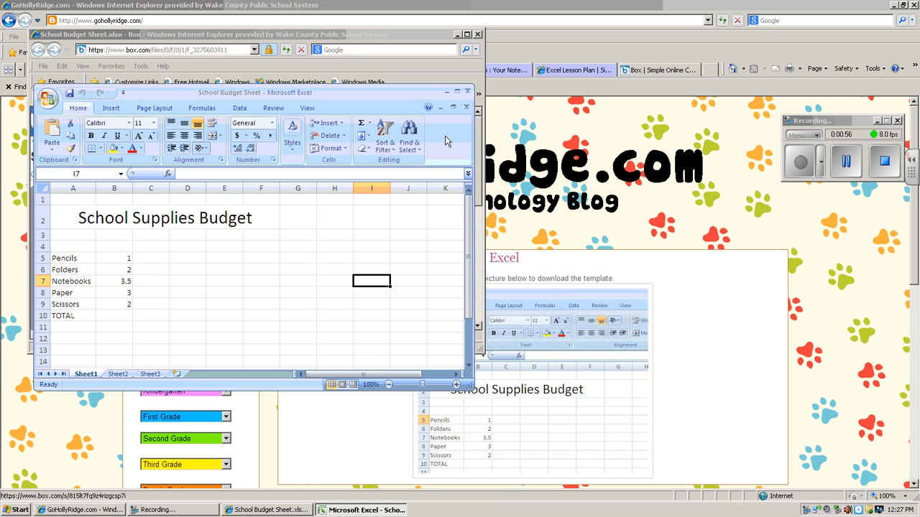
left_click(457, 93)
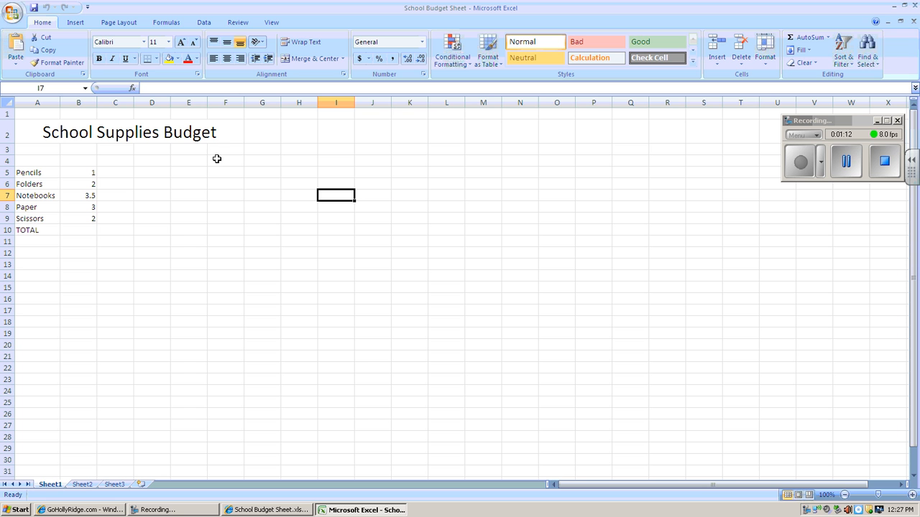
Step: Change the font of the School Supplies Budget title in A2 to Baveuse
left_click(138, 130)
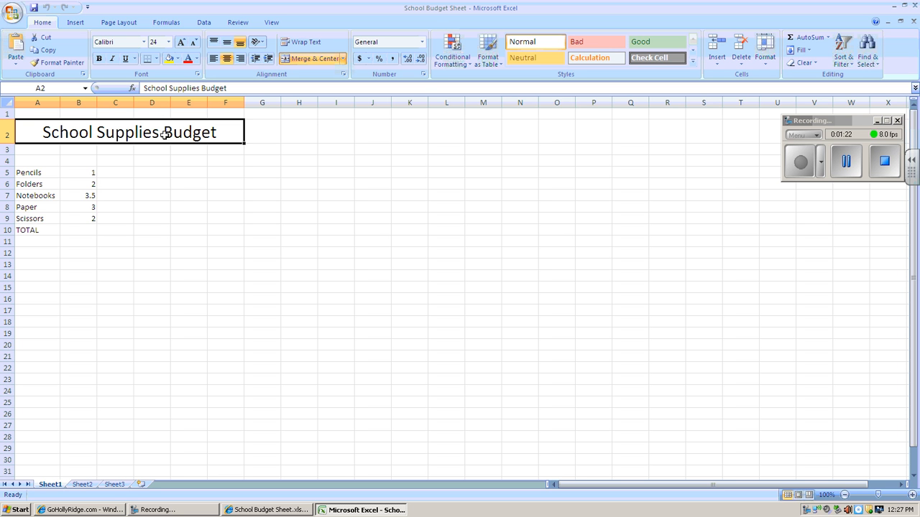
left_click(143, 42)
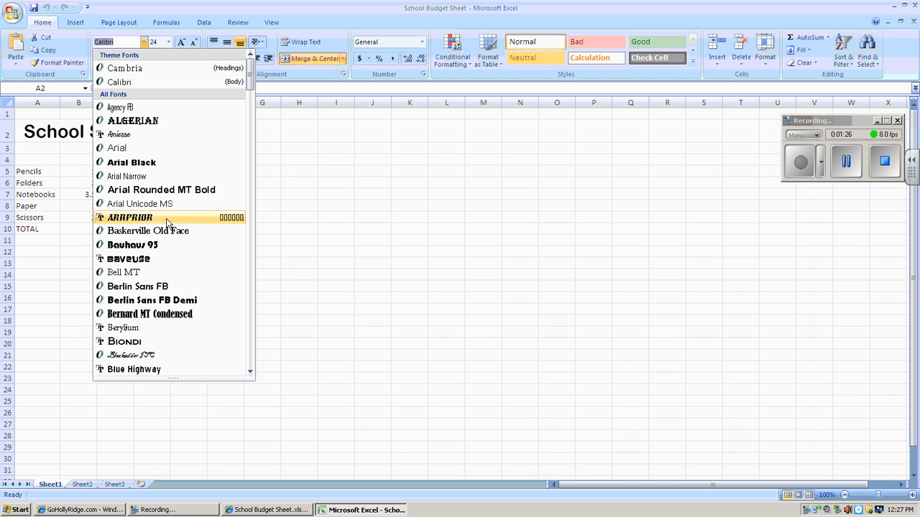
left_click(148, 260)
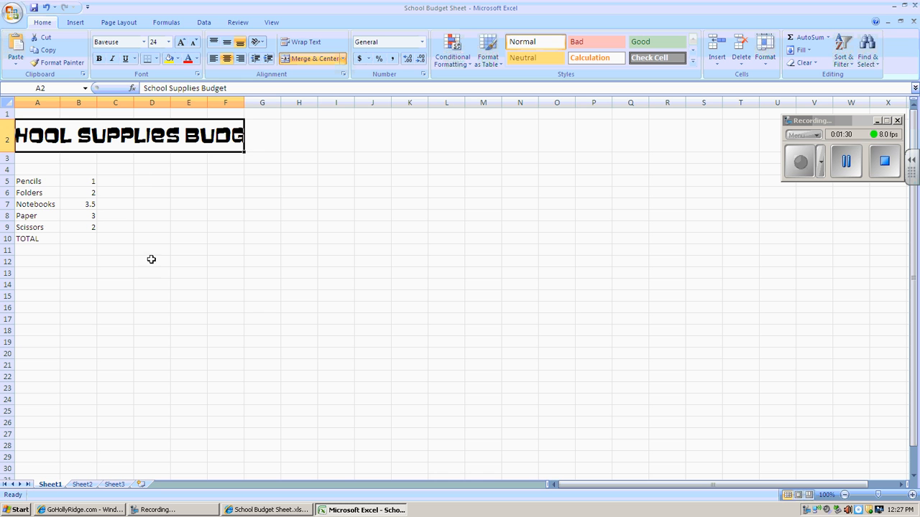
left_click(152, 246)
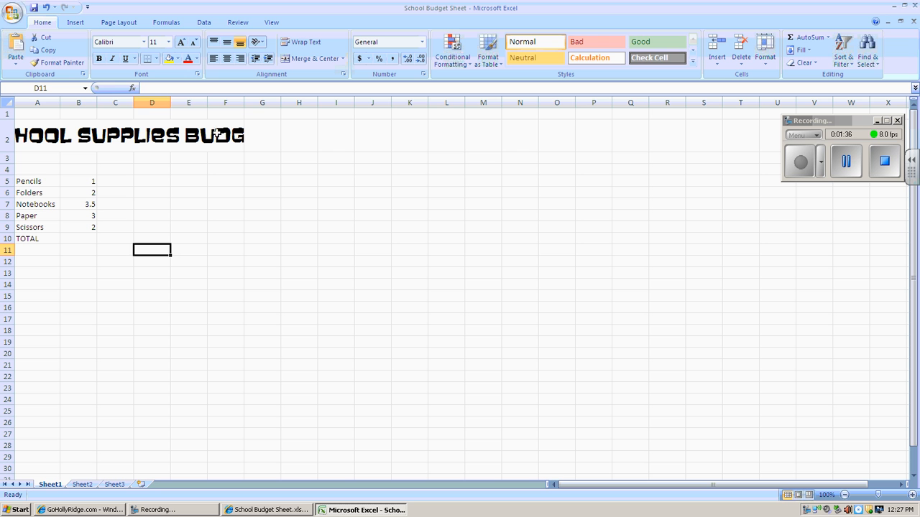
Step: Set the font size of the School Supplies Budget title to 18
left_click(204, 134)
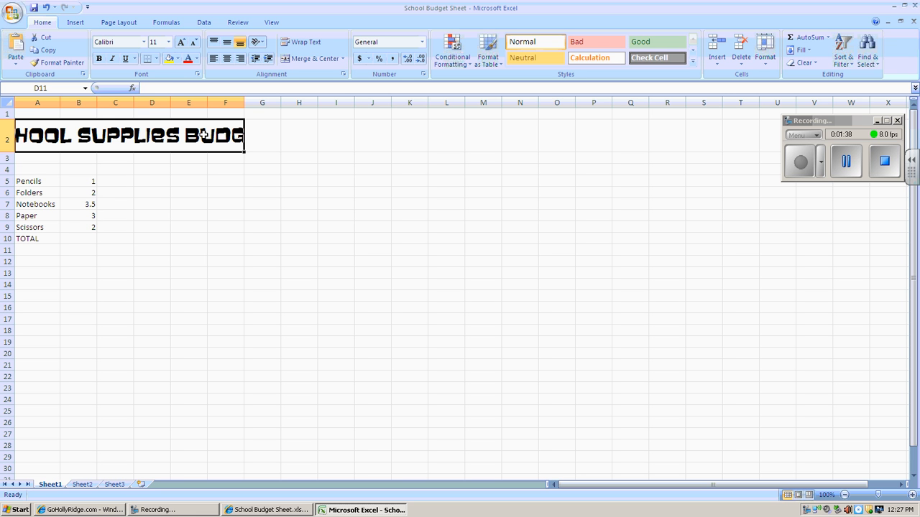
left_click(168, 42)
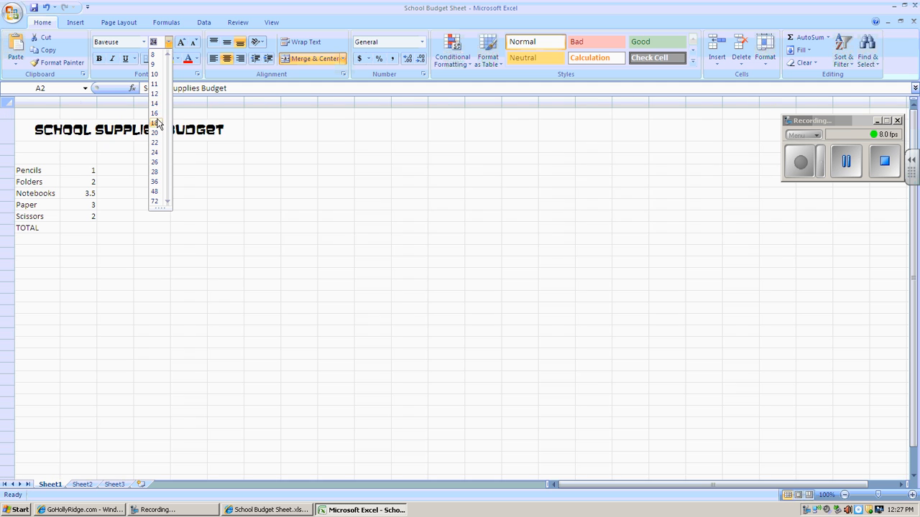
left_click(157, 125)
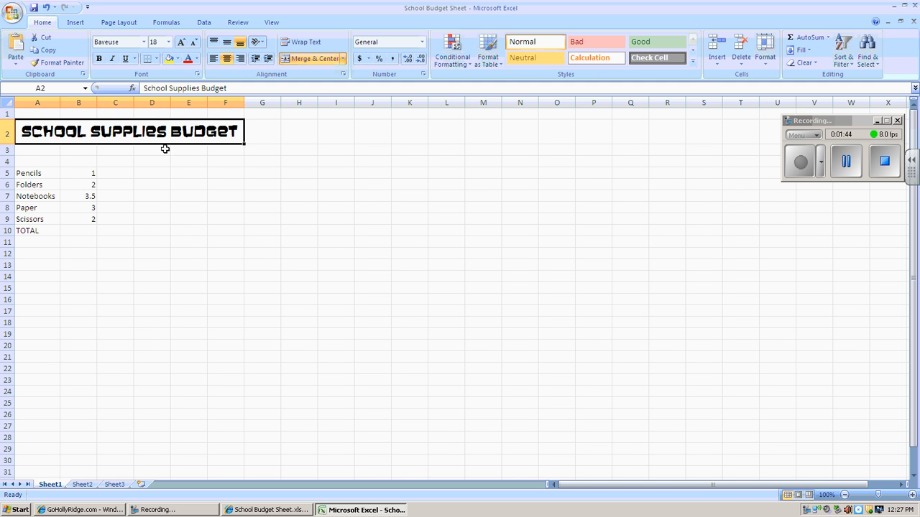
left_click(179, 193)
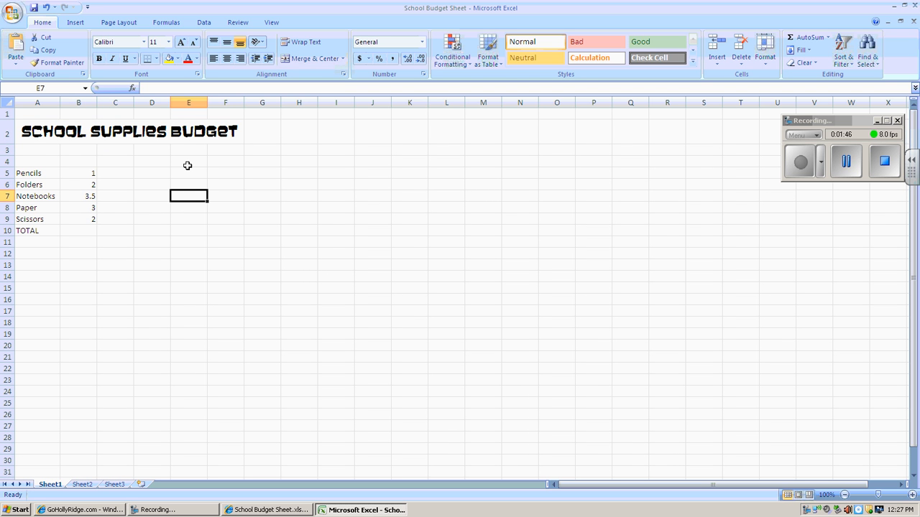
Step: Fill the merged School Supplies Budget title cell with standard yellow
left_click(165, 132)
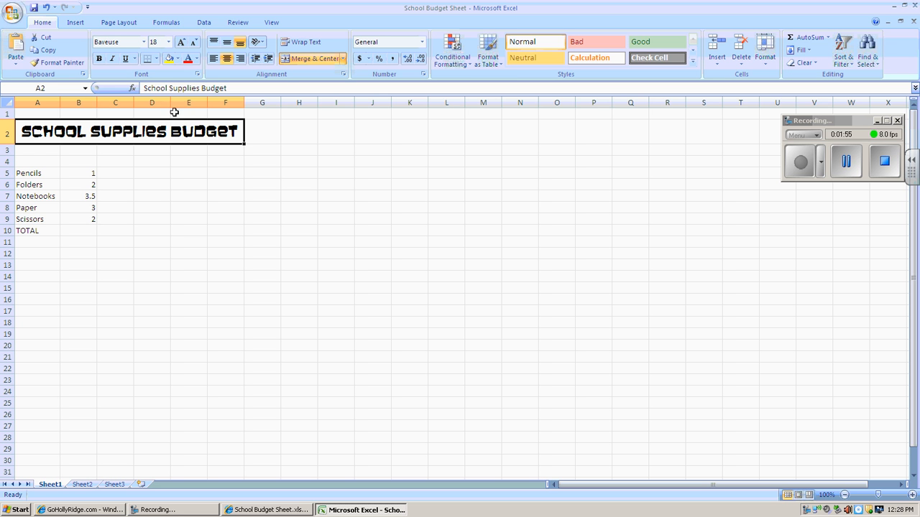
left_click(179, 59)
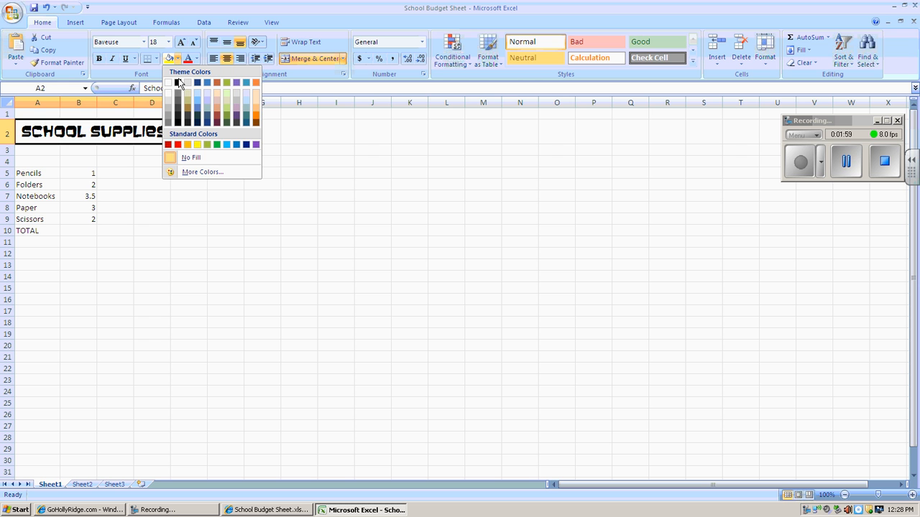
left_click(198, 146)
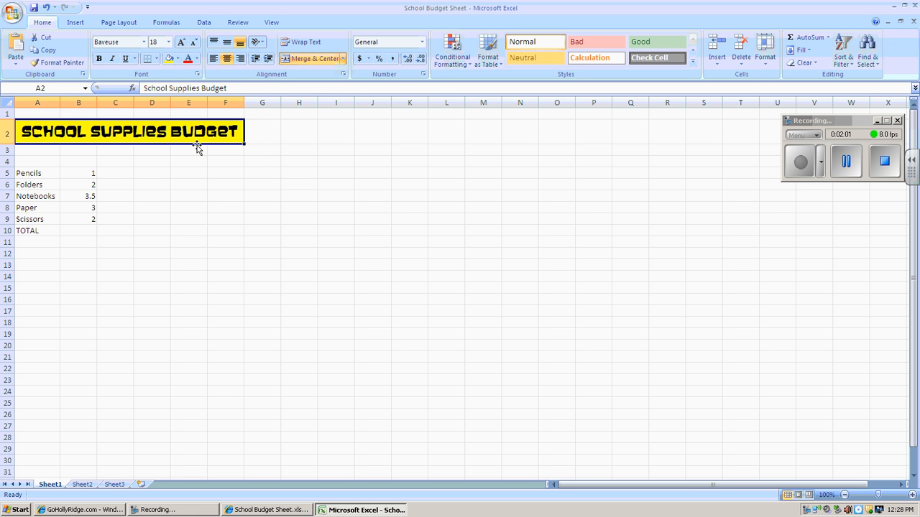
left_click(188, 189)
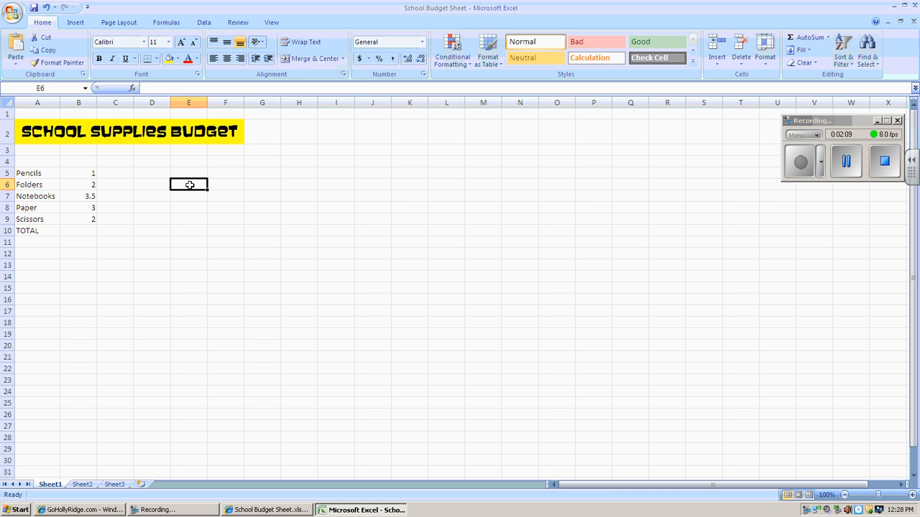
Step: Give the item names from Pencils to Scissors in A5:A9 a light green fill and bold text
left_click(41, 172)
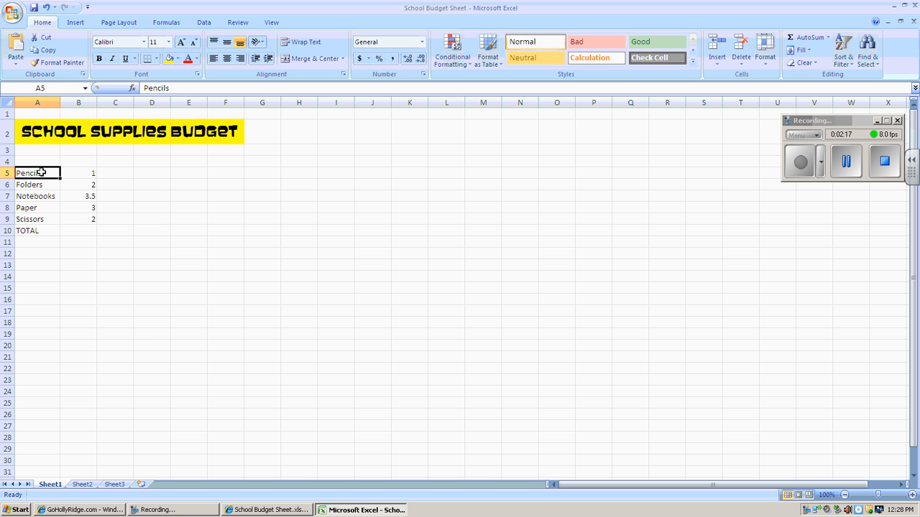
left_click_drag(42, 172, 41, 217)
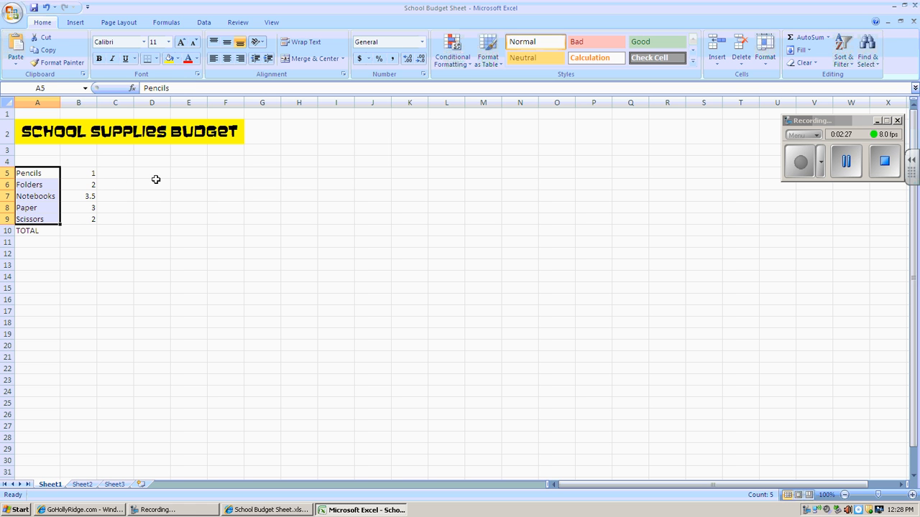
left_click(179, 59)
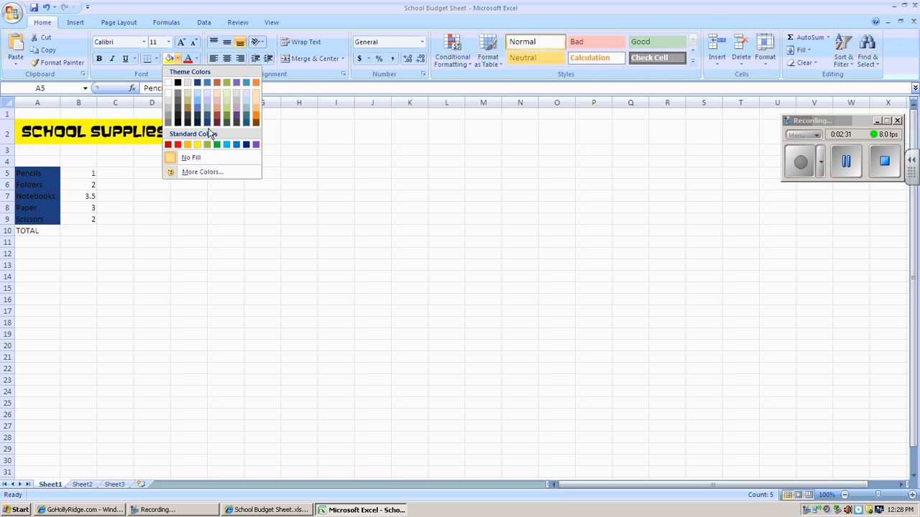
left_click(208, 146)
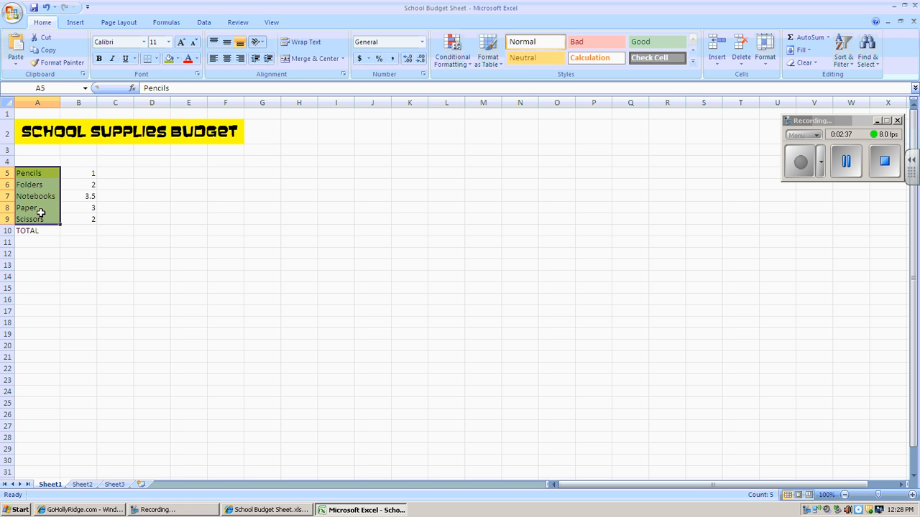
left_click(100, 62)
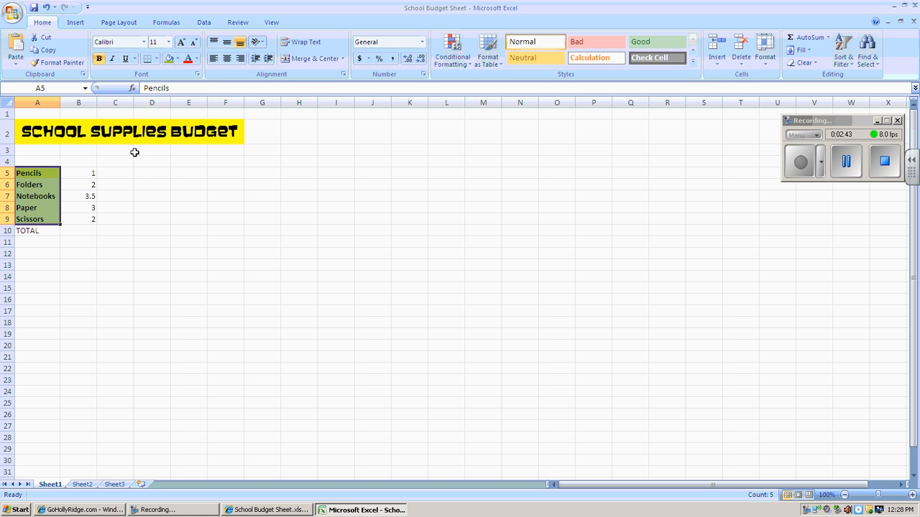
left_click(123, 187)
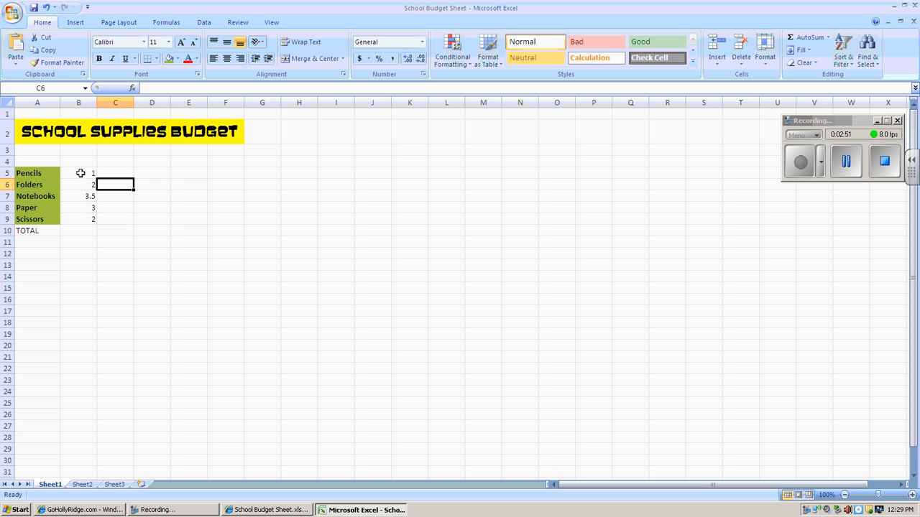
Step: Format the item prices in B5:B9 as dollar amounts with the Accounting number format
left_click(81, 173)
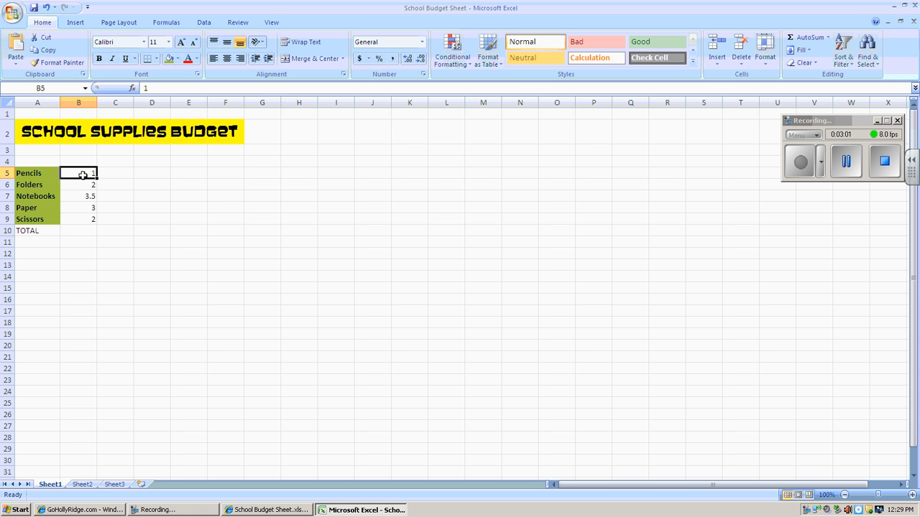
left_click_drag(83, 174, 84, 218)
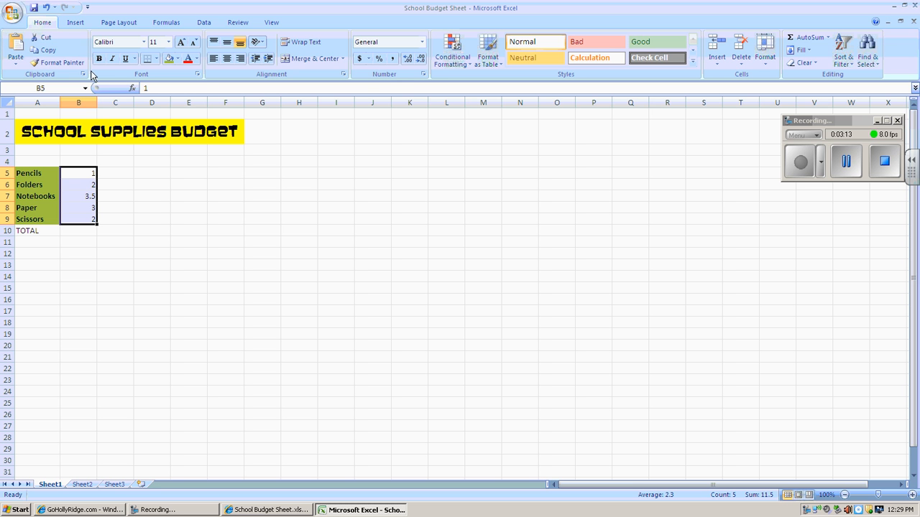
left_click(360, 59)
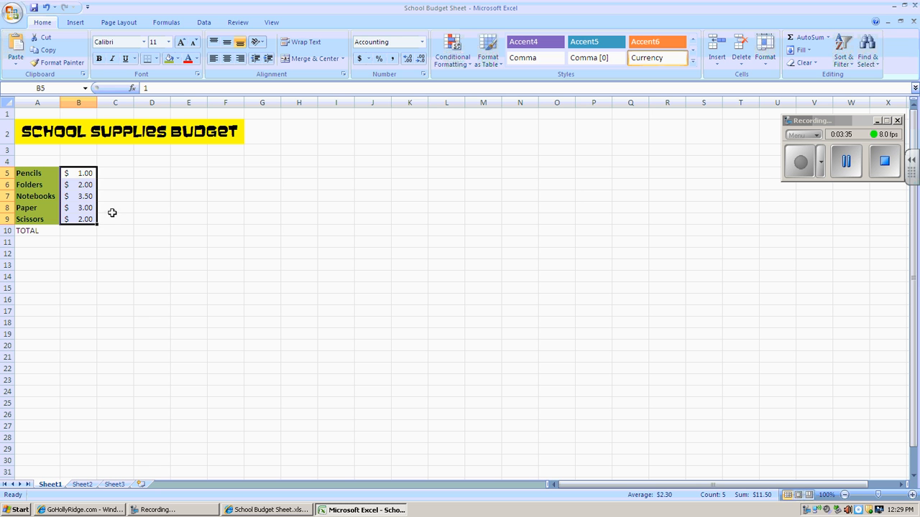
left_click(139, 194)
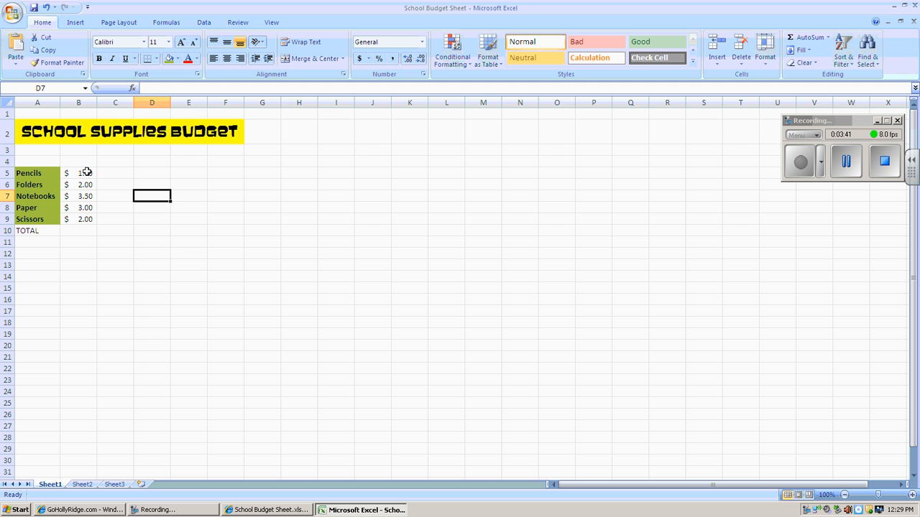
Step: Add up the item prices in B5:B9 with AutoSum, placing the sum in B10 beside TOTAL
left_click(86, 171)
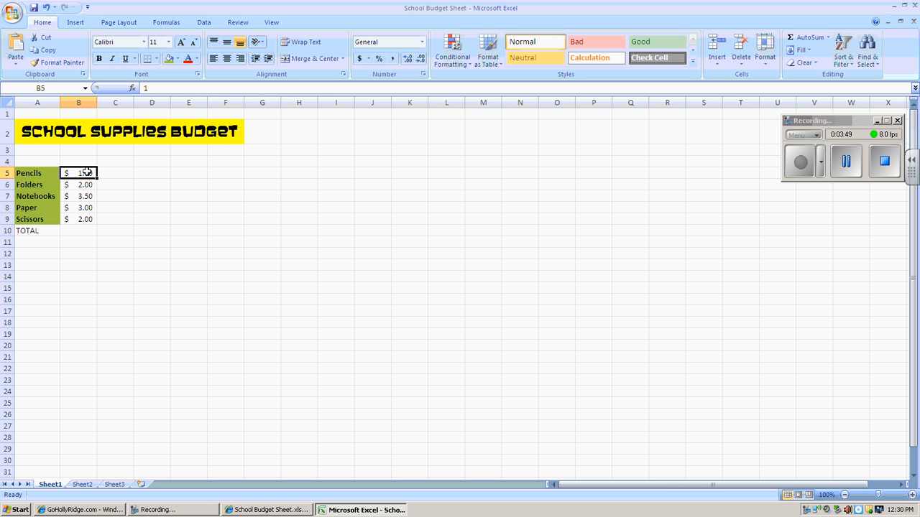
left_click_drag(86, 172, 85, 217)
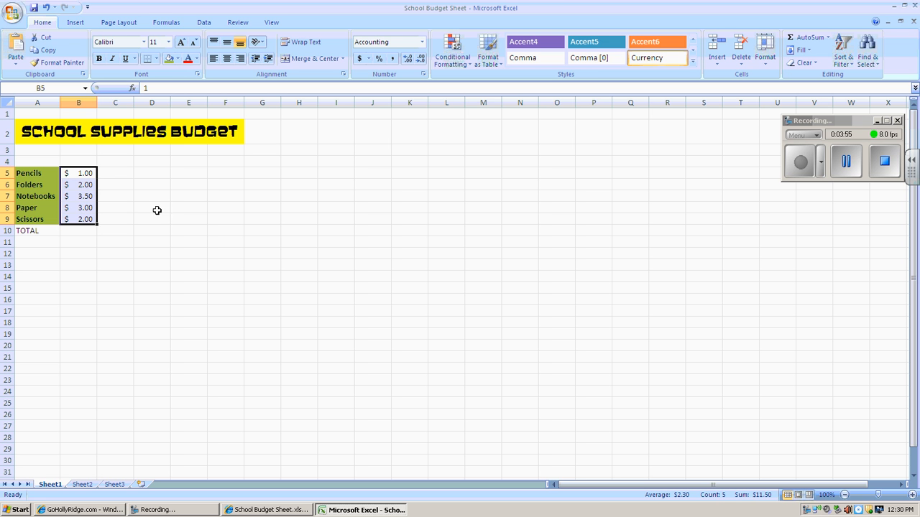
left_click(169, 26)
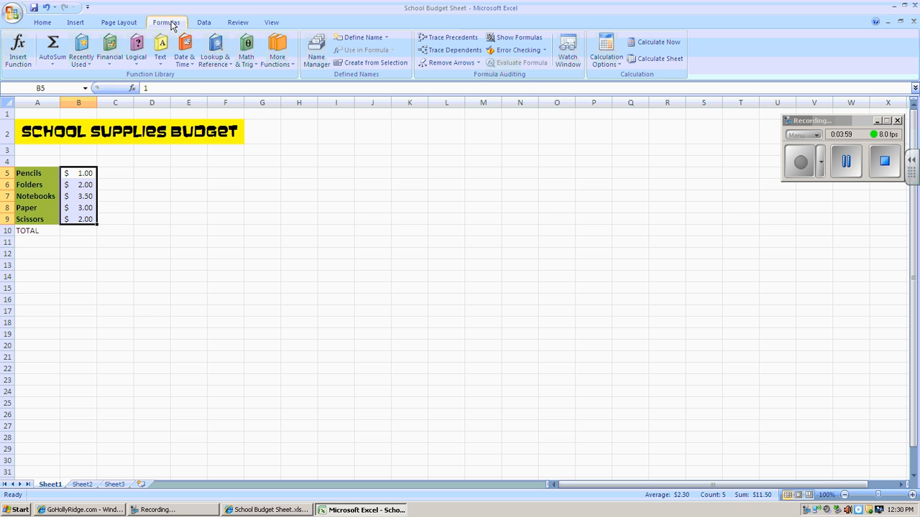
left_click(52, 43)
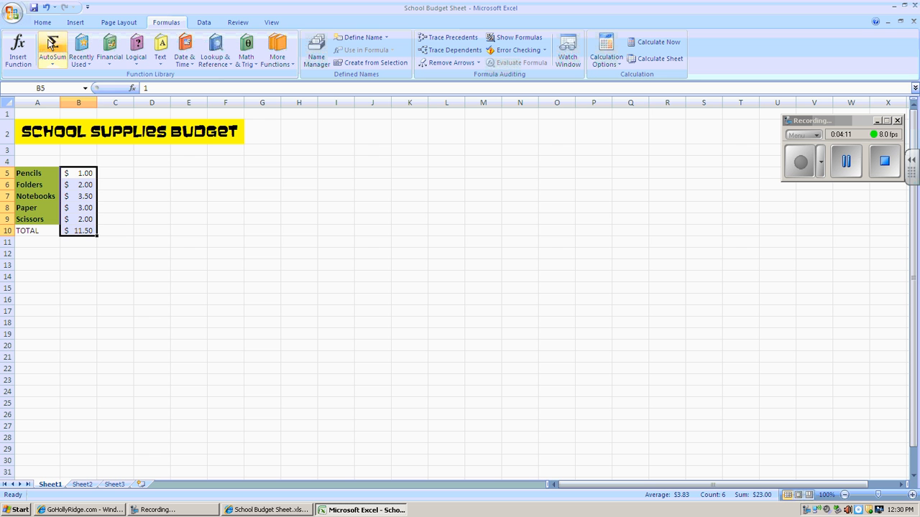
left_click(84, 233)
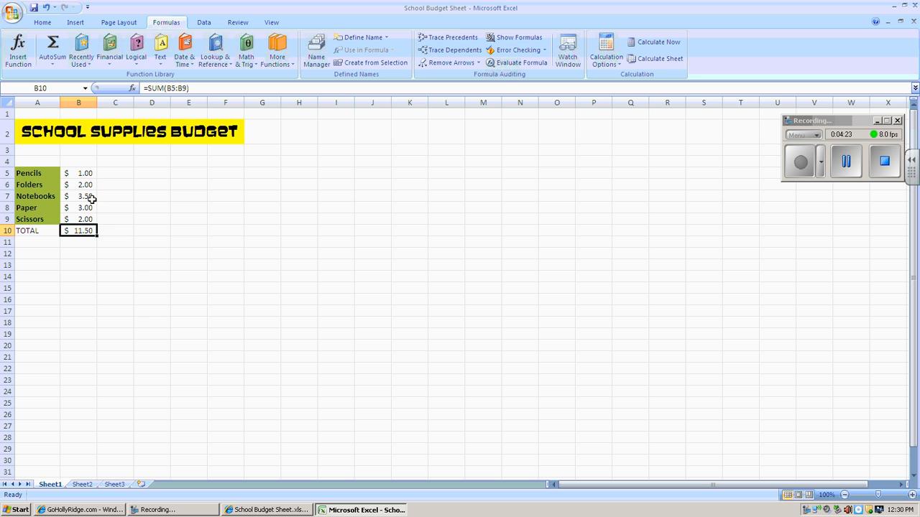
Step: Set the Pencils price in B5 to 2.5 and check the recalculated total in B10
left_click(78, 181)
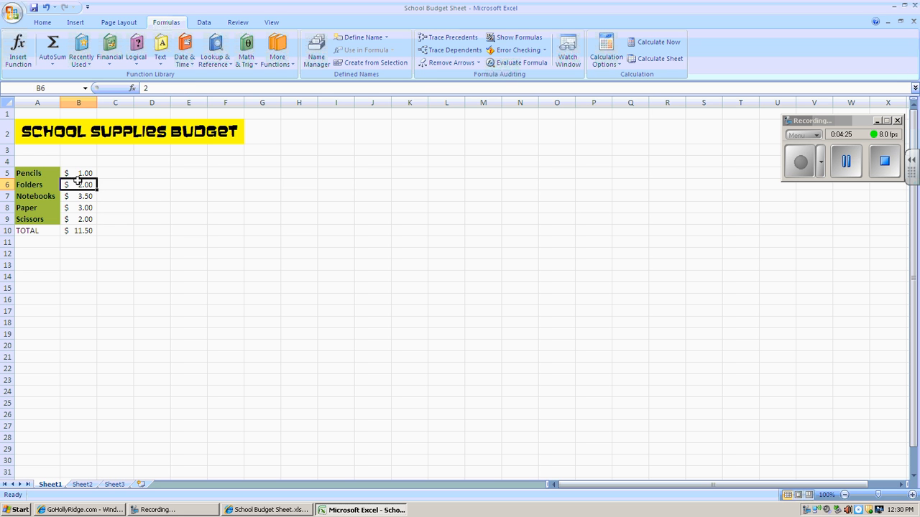
left_click(85, 173)
double_click(89, 172)
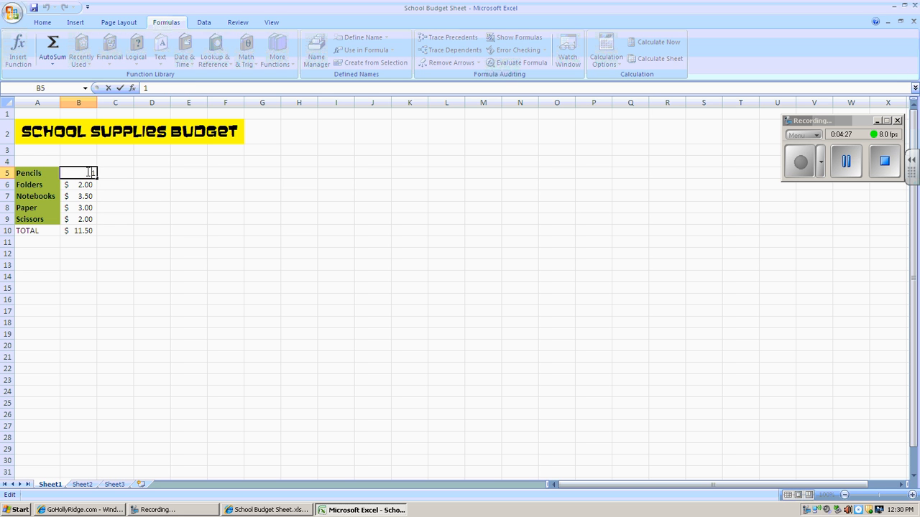
double_click(92, 173)
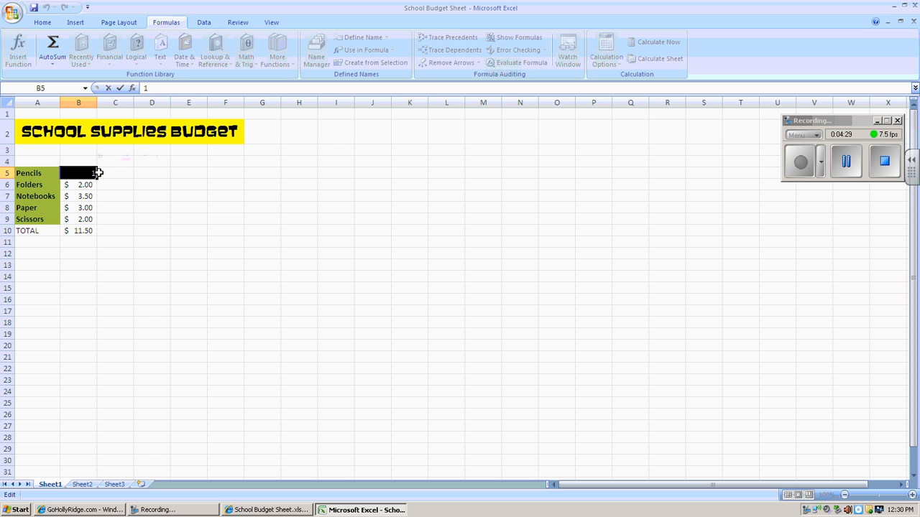
type("2.")
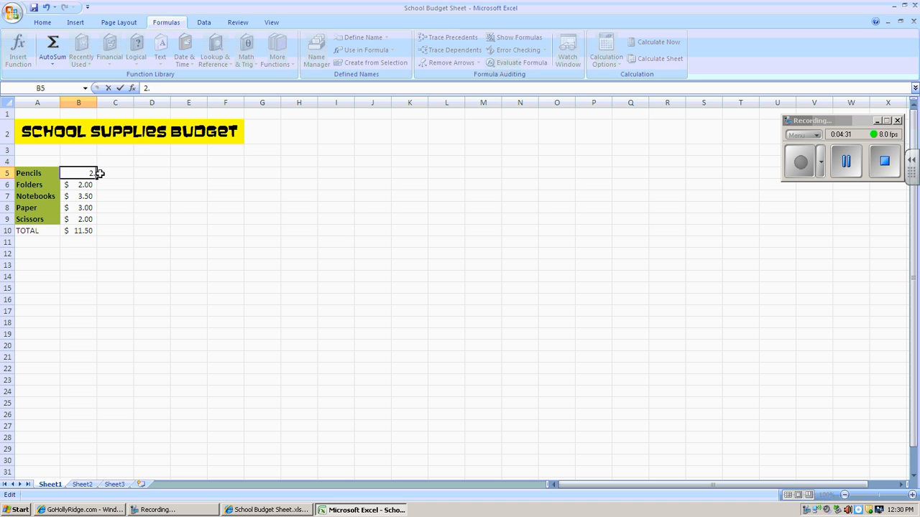
type("5")
left_click(45, 232)
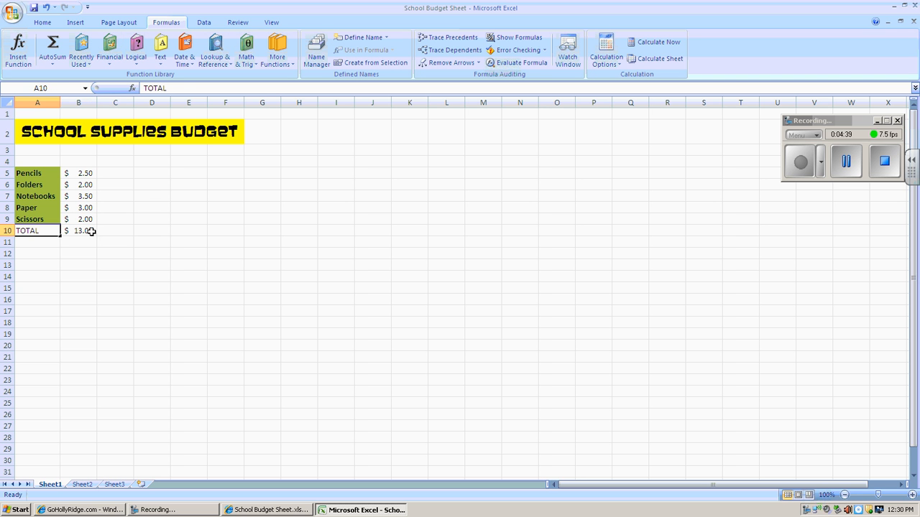
left_click(87, 232)
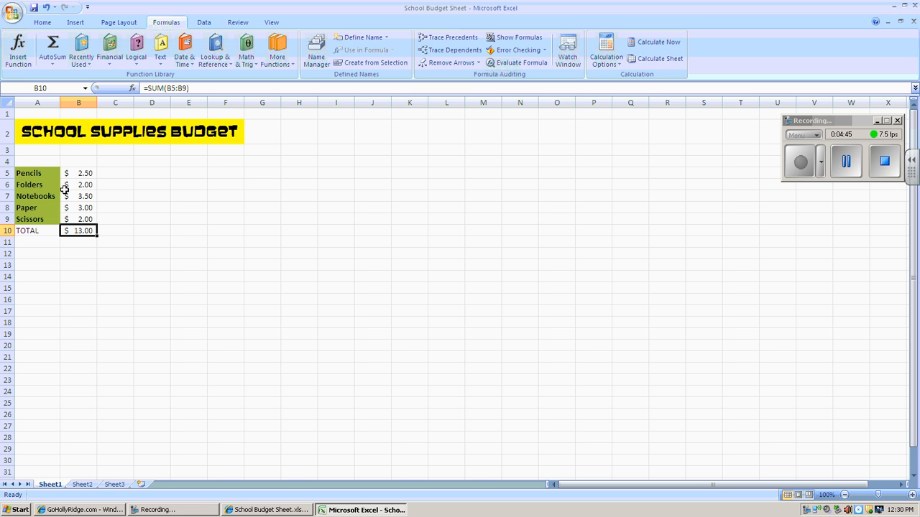
Step: Insert a 3-D clustered column chart of A5:B10 and move it closer to the table, starting at about column G, row 8
left_click(33, 173)
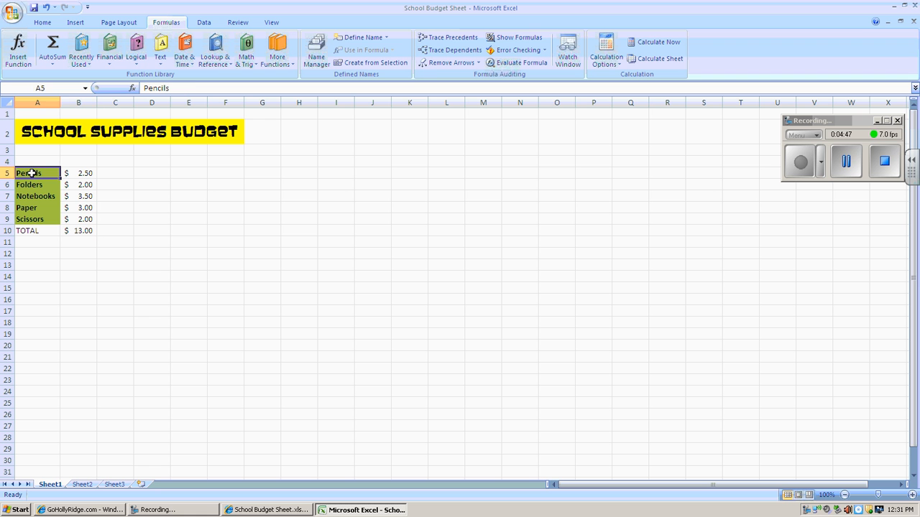
left_click_drag(32, 173, 81, 233)
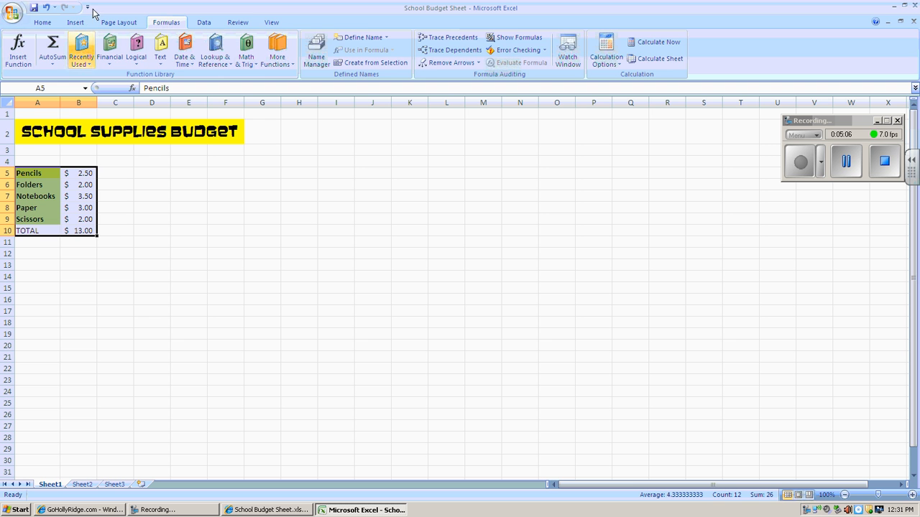
left_click(77, 23)
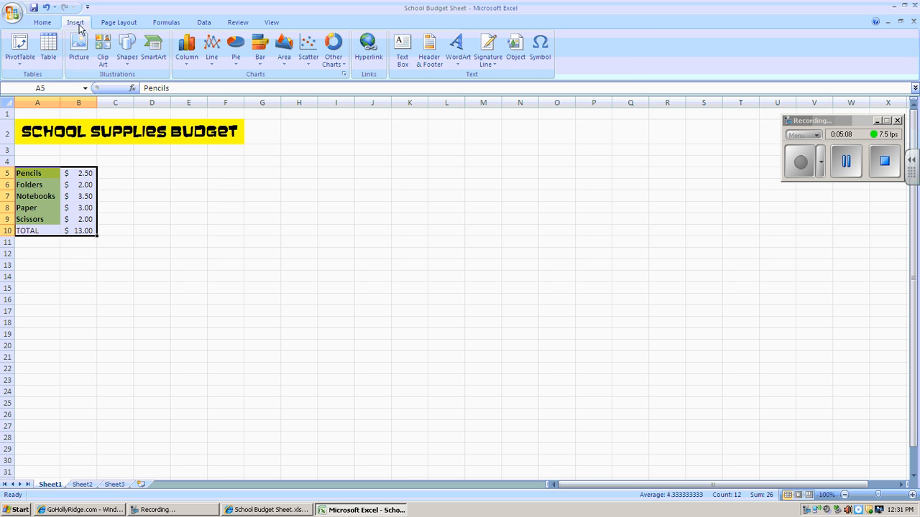
left_click(187, 61)
left_click(188, 61)
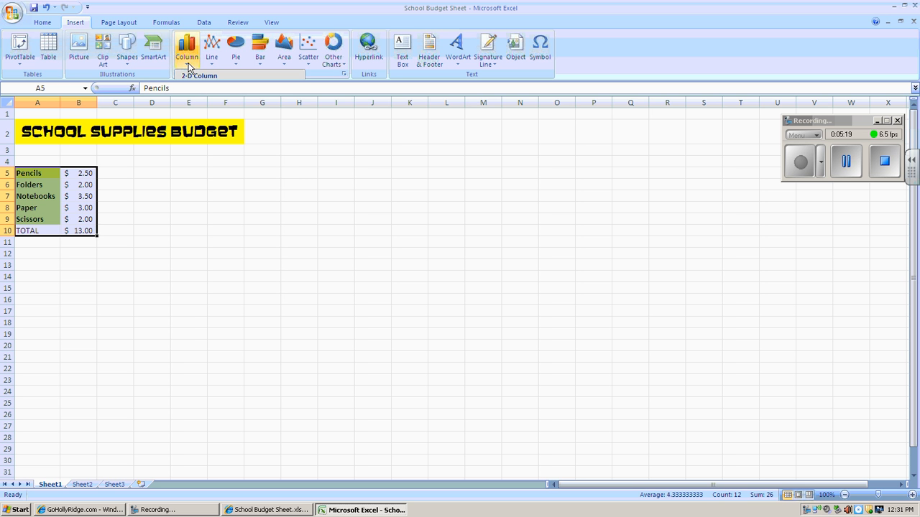
left_click(188, 62)
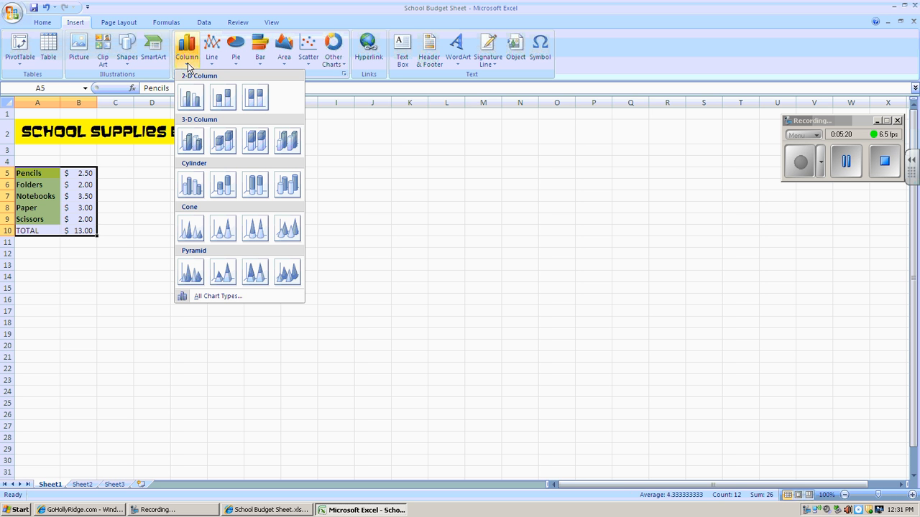
left_click(192, 142)
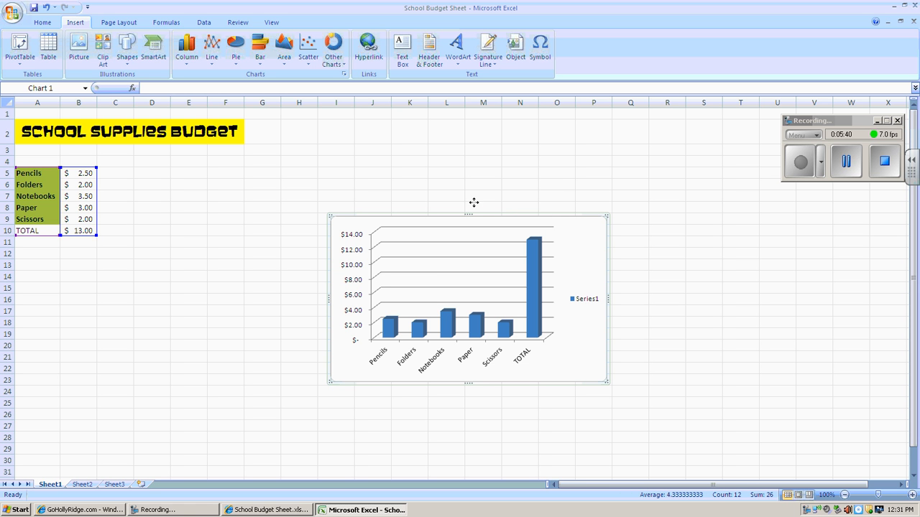
left_click_drag(603, 217, 513, 204)
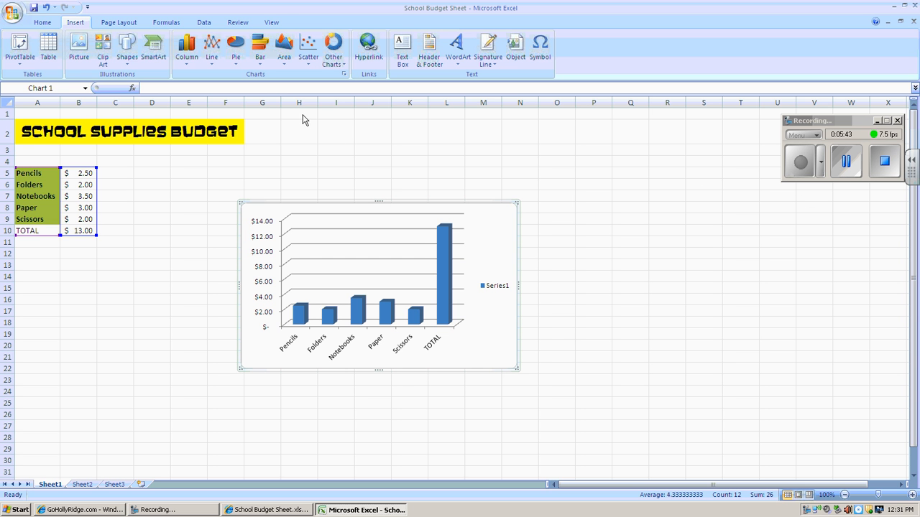
left_click(416, 204)
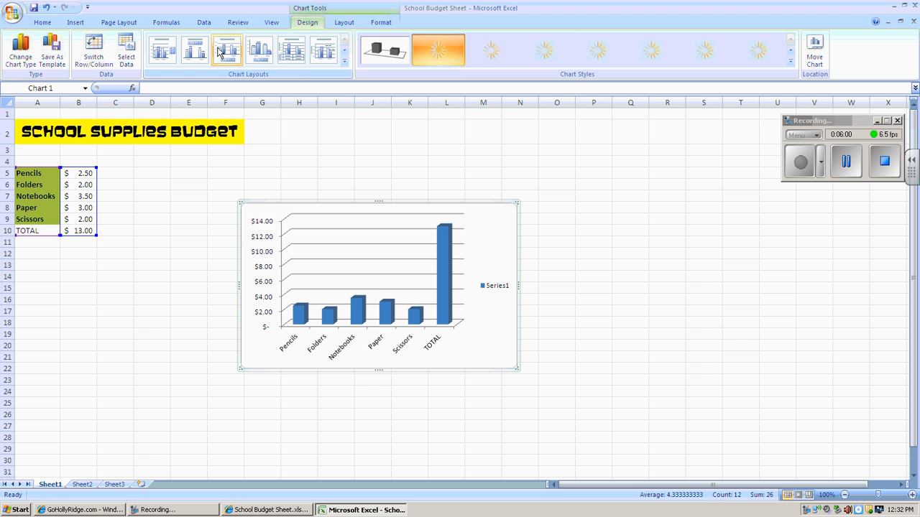
Step: Save the School Budget Sheet workbook
left_click(12, 16)
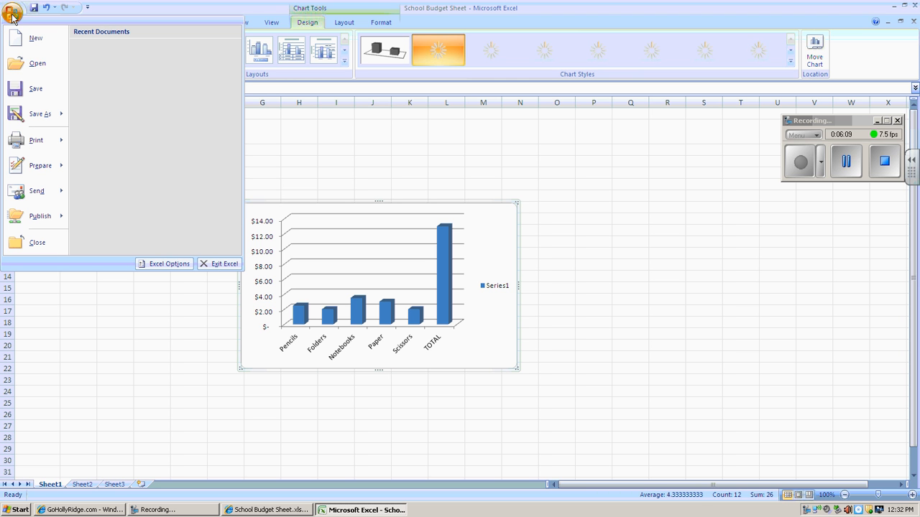
left_click(34, 89)
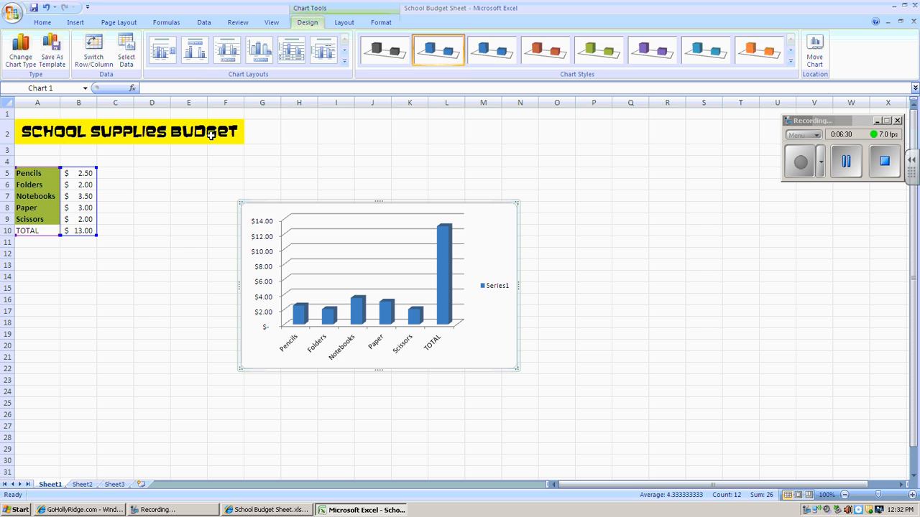
left_click(886, 166)
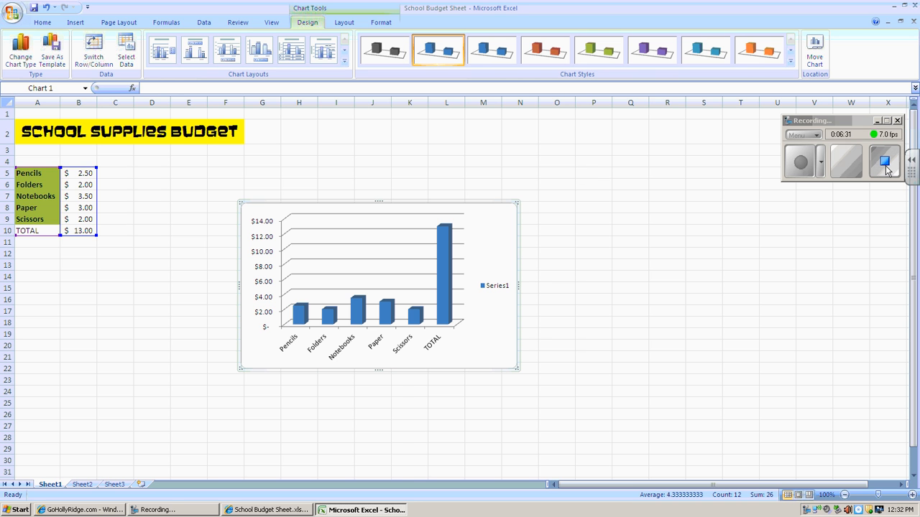